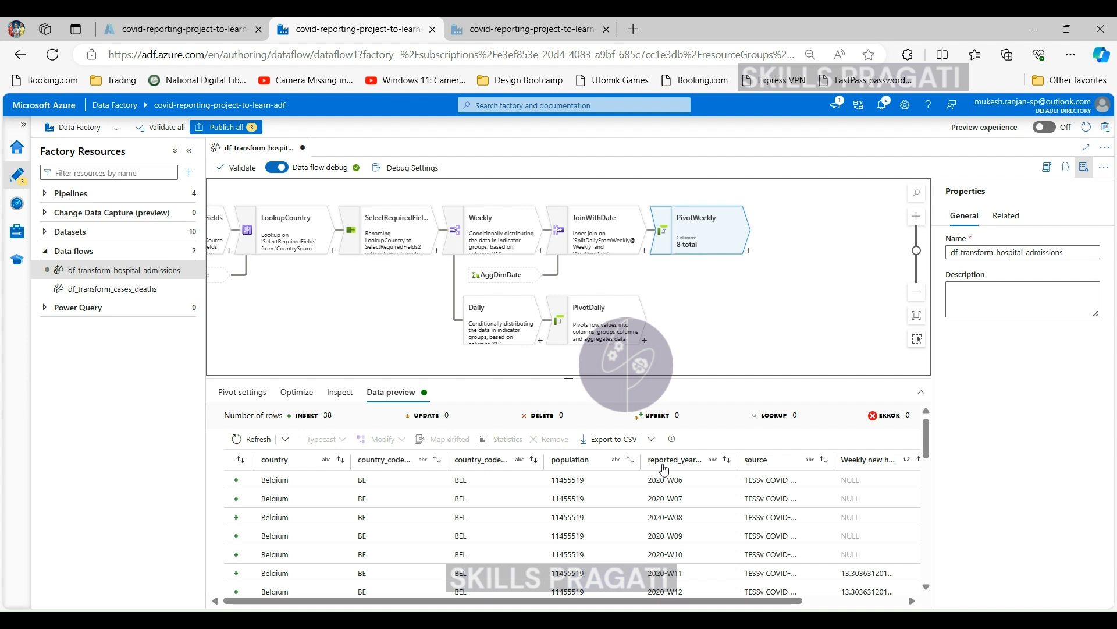
Step: Add a Sort transformation after PivotWeekly and name its output stream SortWeekly
left_click(749, 254)
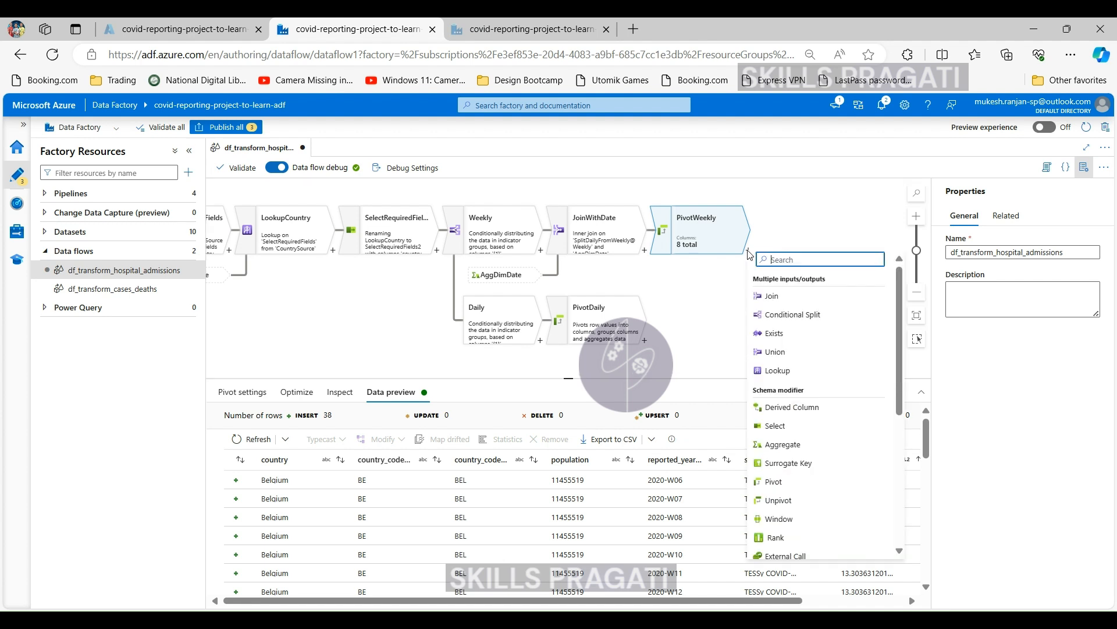
type("sor")
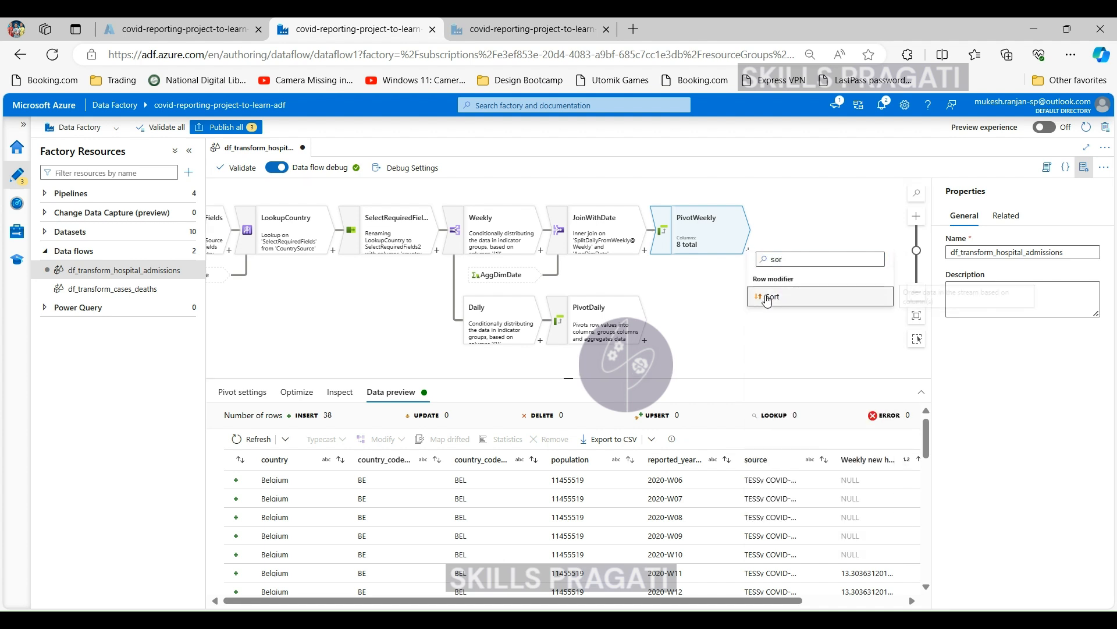
left_click(767, 298)
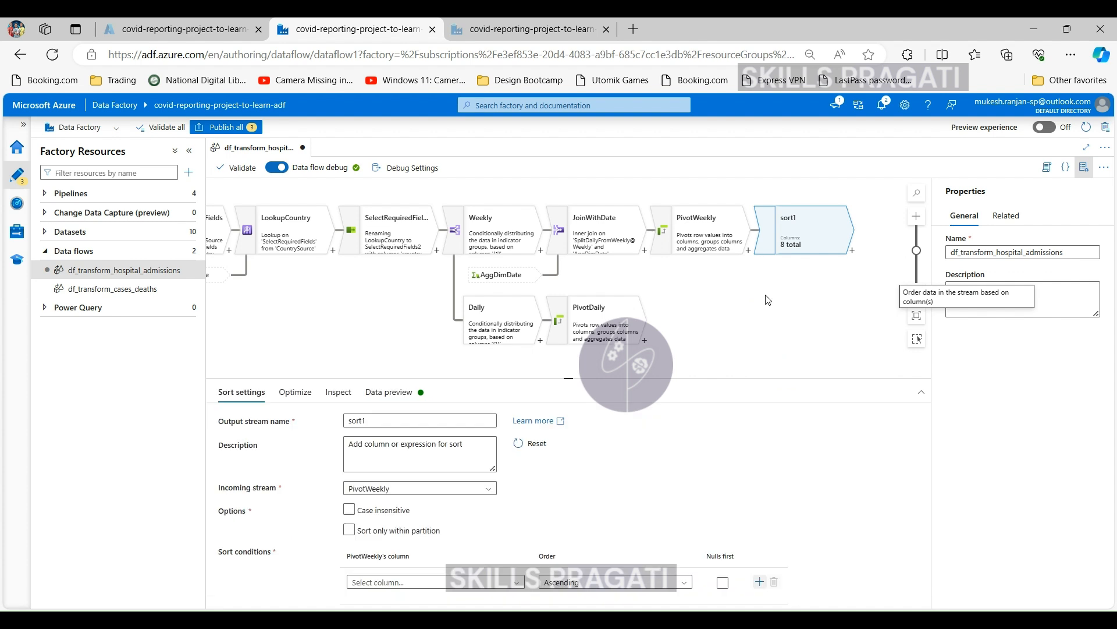
left_click(374, 419)
key("ctrl+a")
type("S")
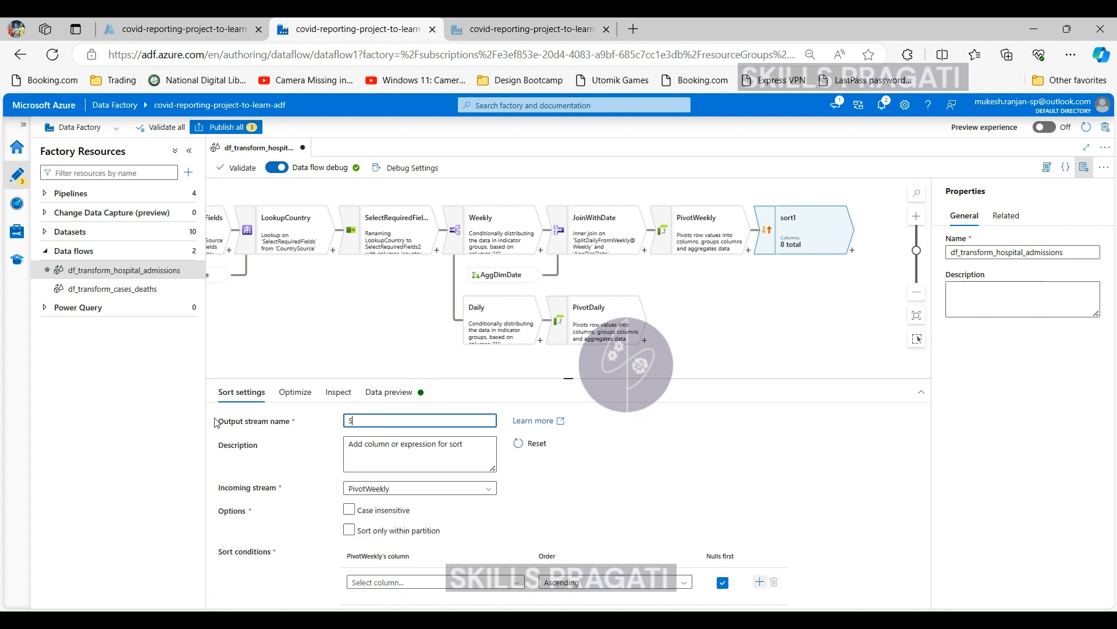
type("ortWeekly")
left_click(350, 513)
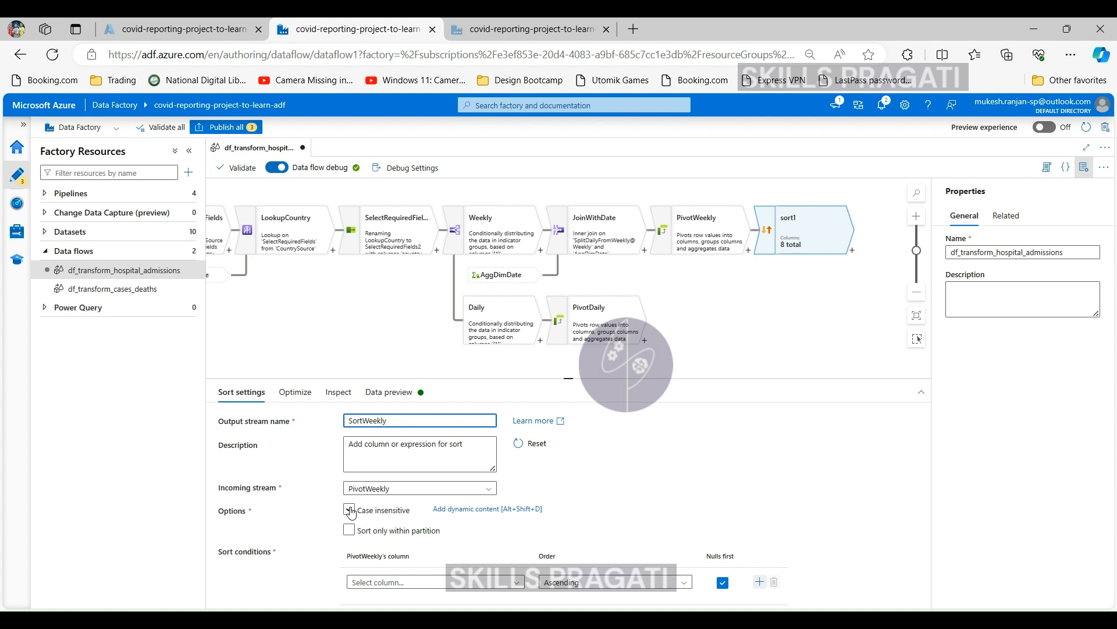
left_click(350, 511)
left_click(349, 531)
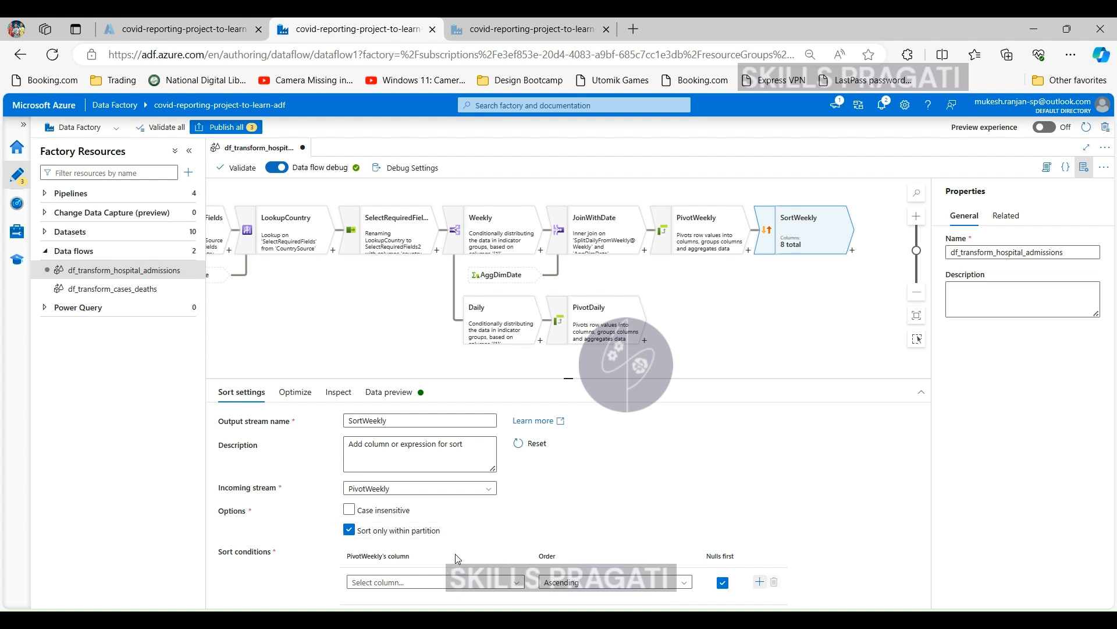
left_click(349, 529)
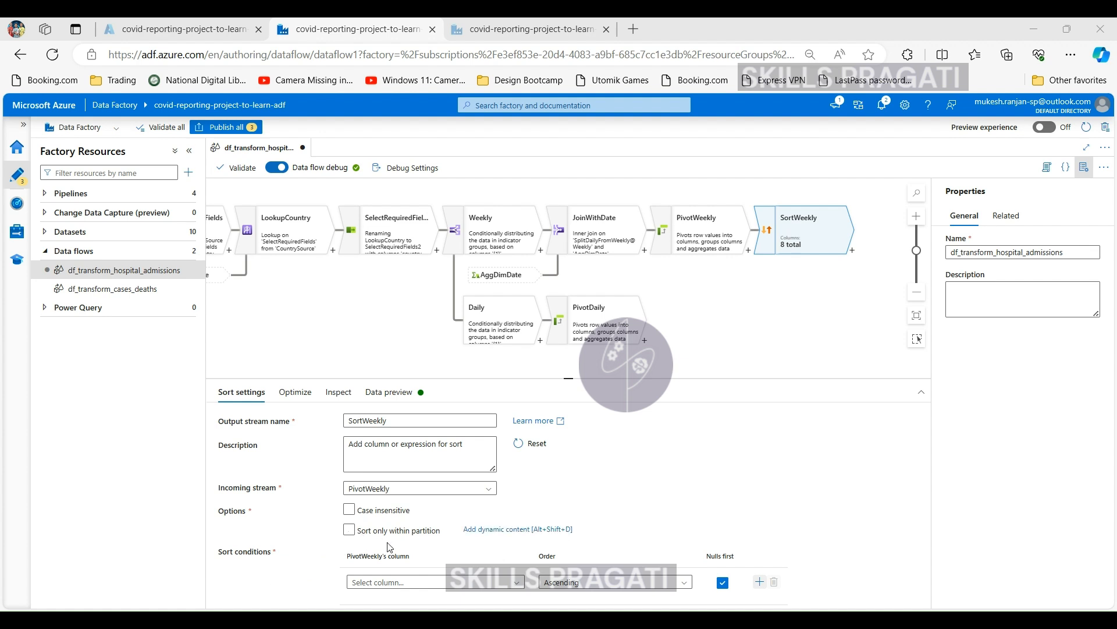
Step: Set SortWeekly's first sort condition to the reported_year_week column in descending order
mouse_move(414, 589)
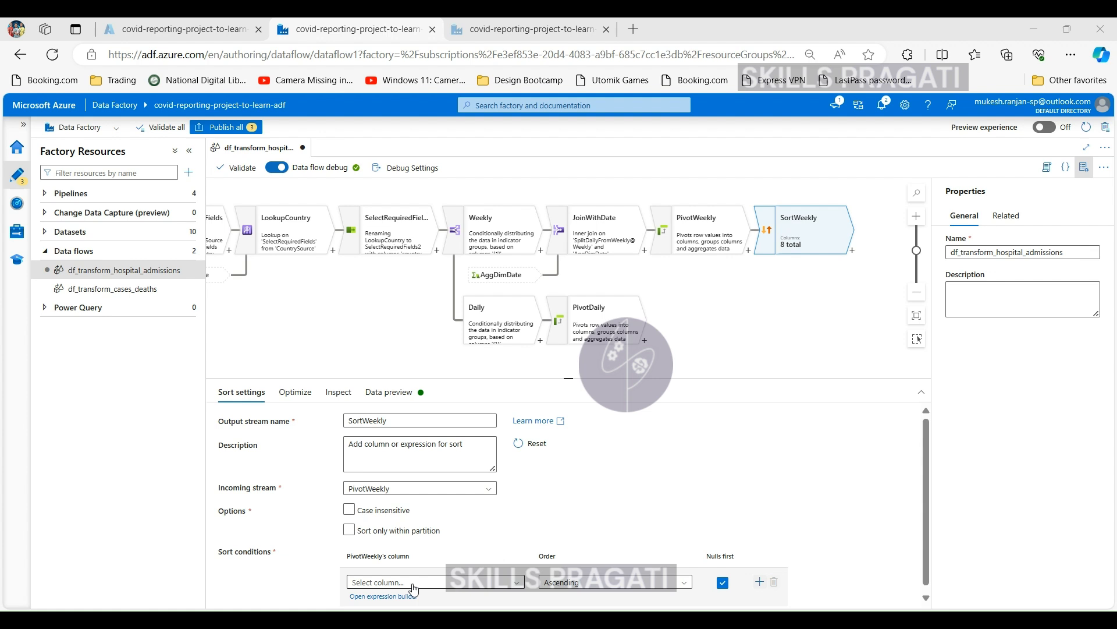
left_click(414, 584)
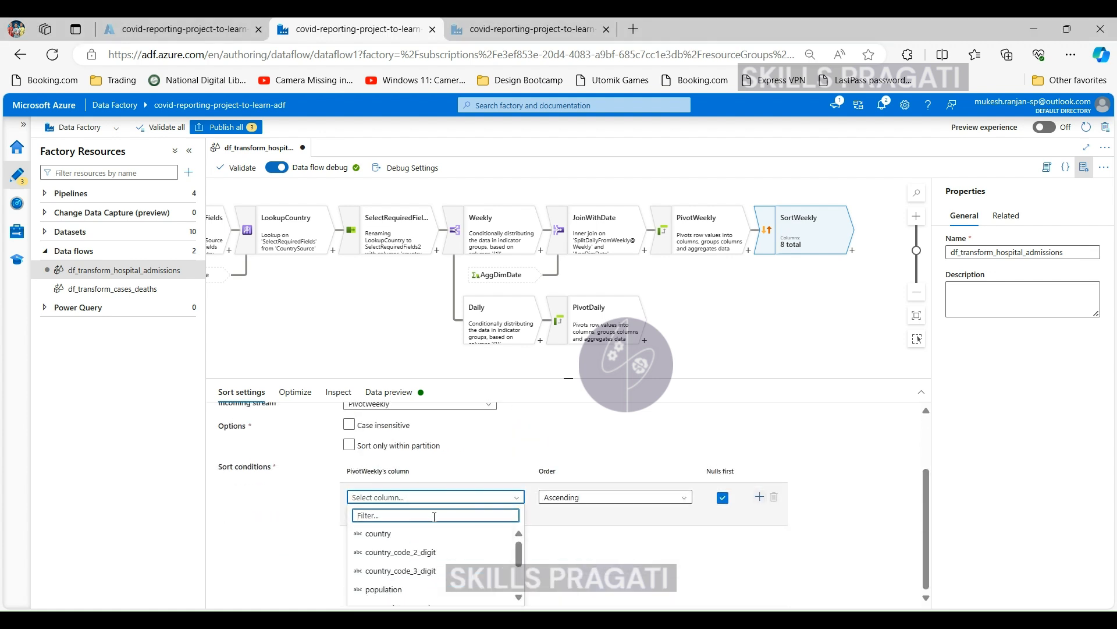
type("rep")
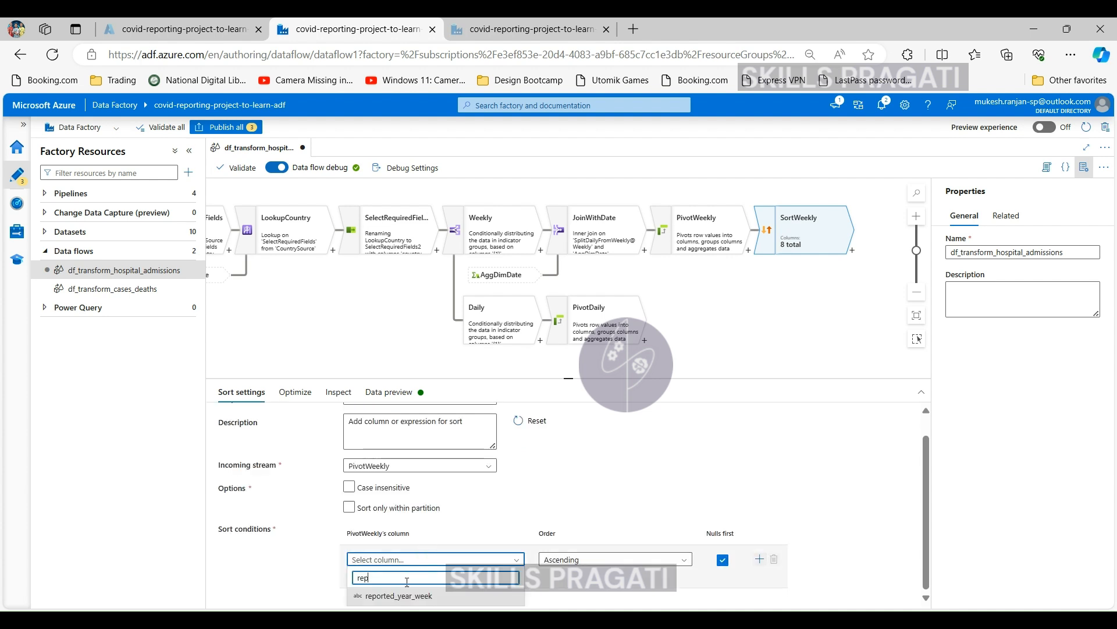
left_click(398, 595)
left_click(687, 582)
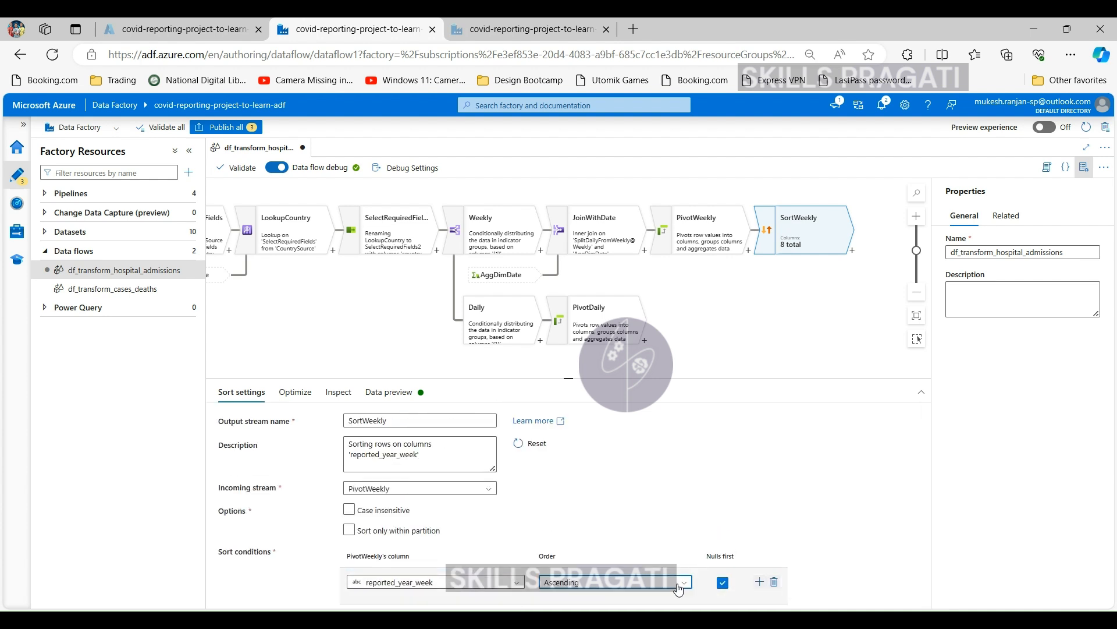
left_click(575, 596)
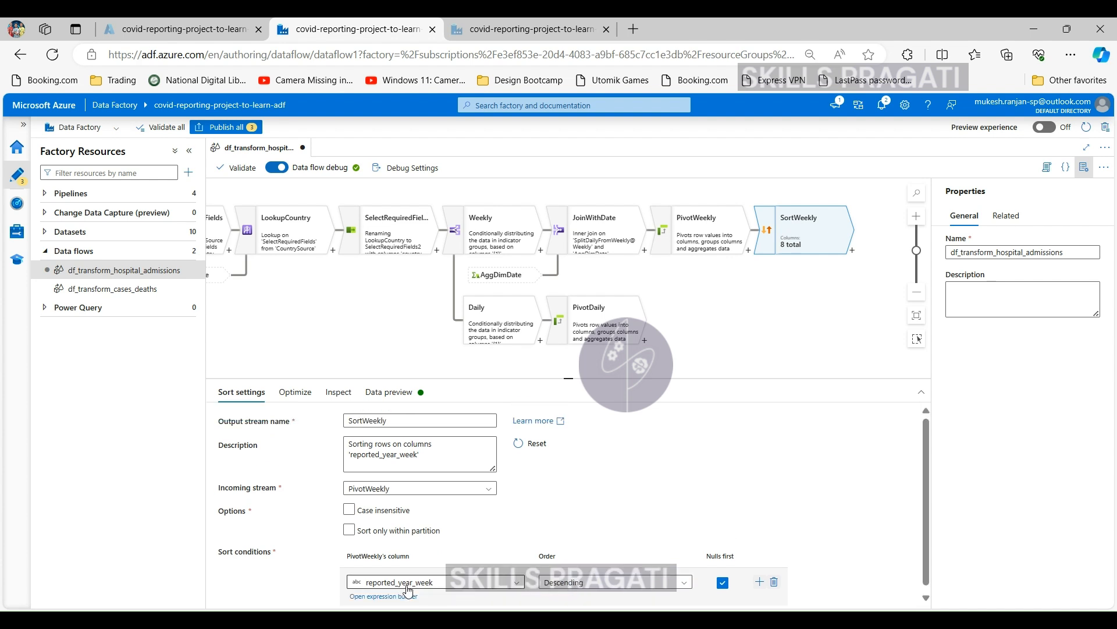
Step: Add a second sort condition to SortWeekly on the country column in ascending order
left_click(760, 581)
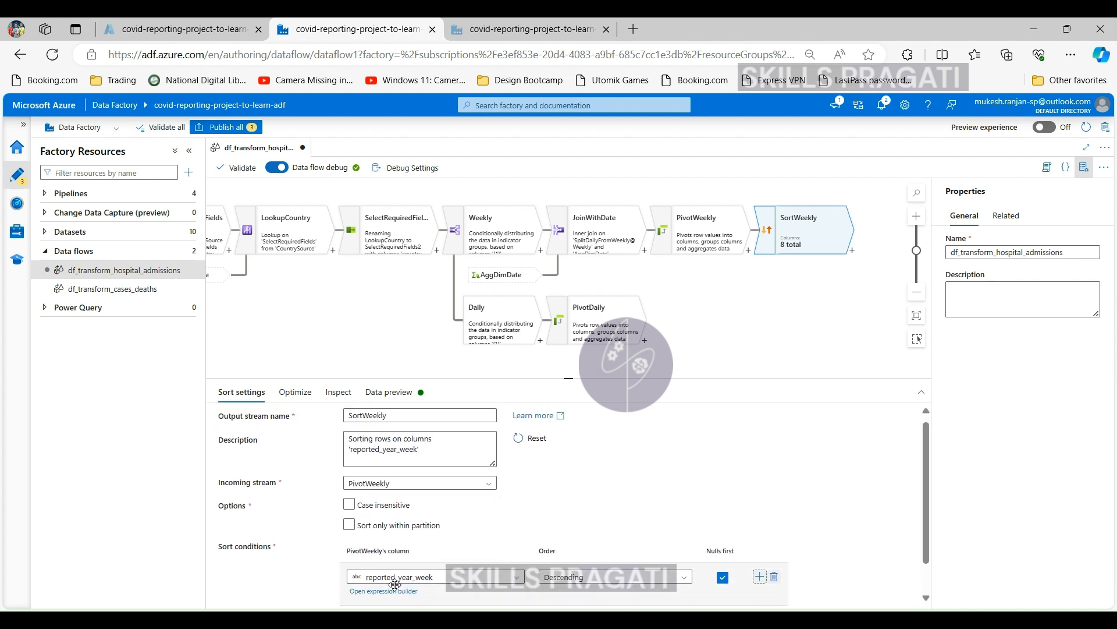
scroll(407, 541, "down", 1)
left_click(452, 577)
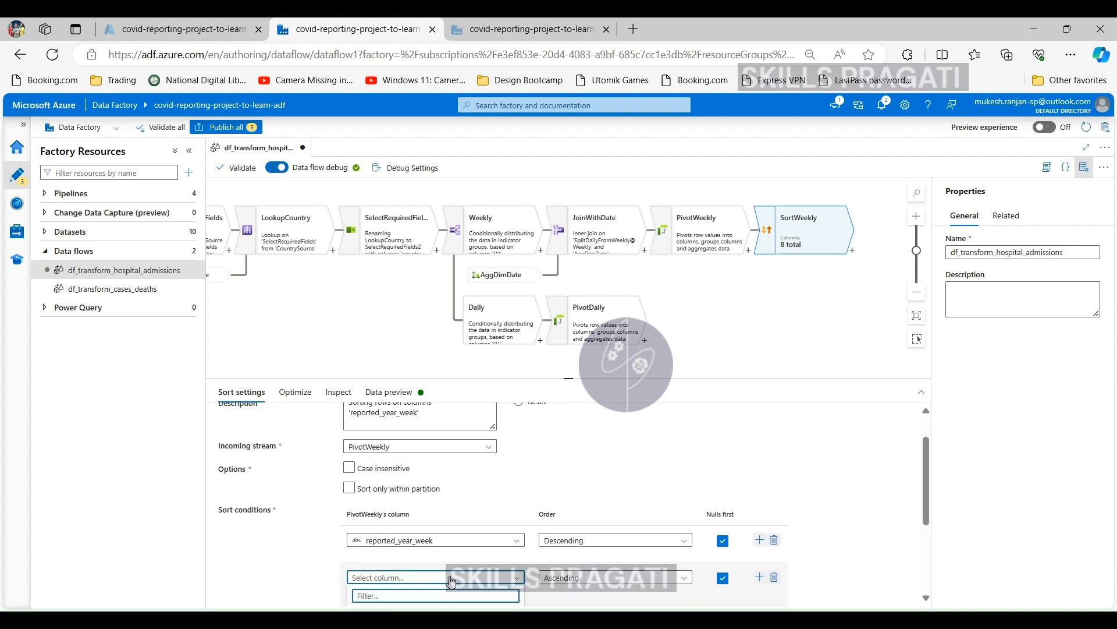
type("cou")
left_click(378, 553)
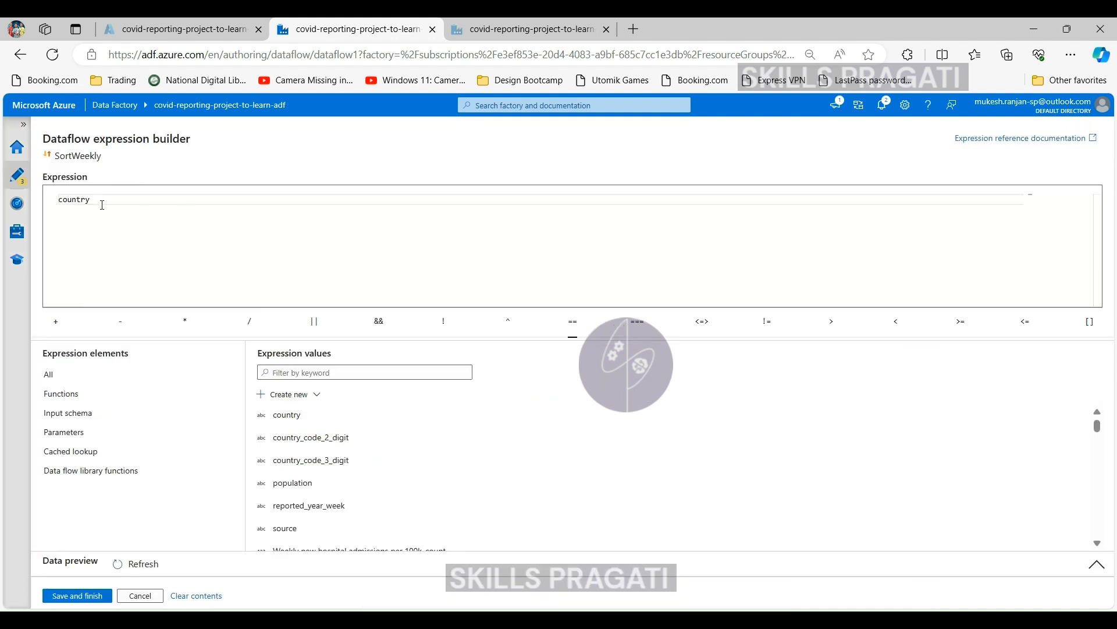
left_click(140, 595)
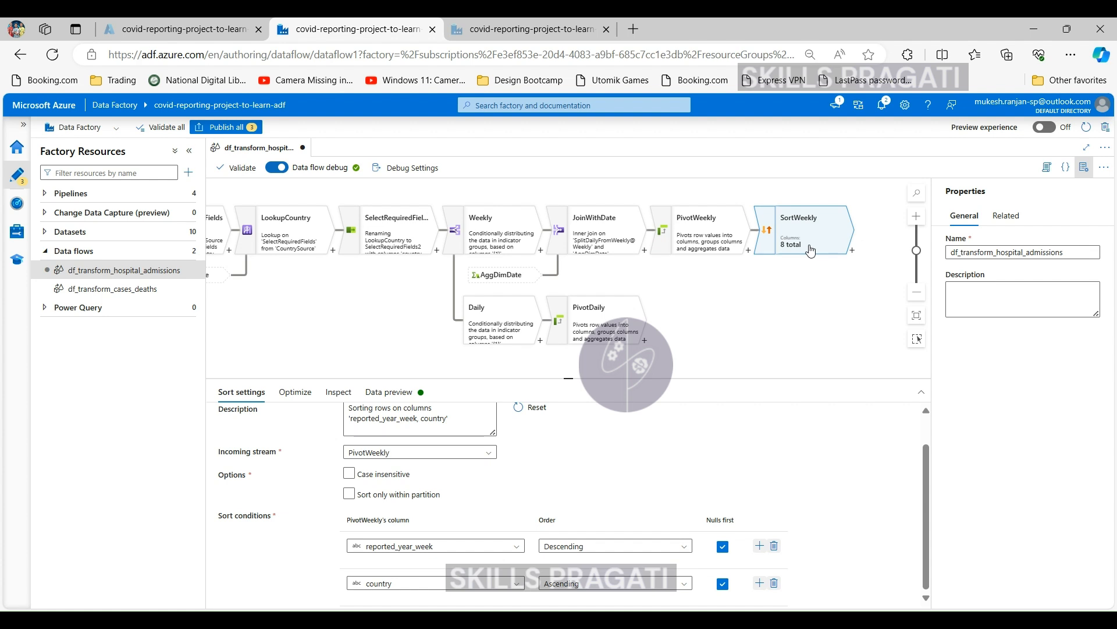
Step: Load the SortWeekly data preview and check the row order in the reported_year_week column
left_click(381, 393)
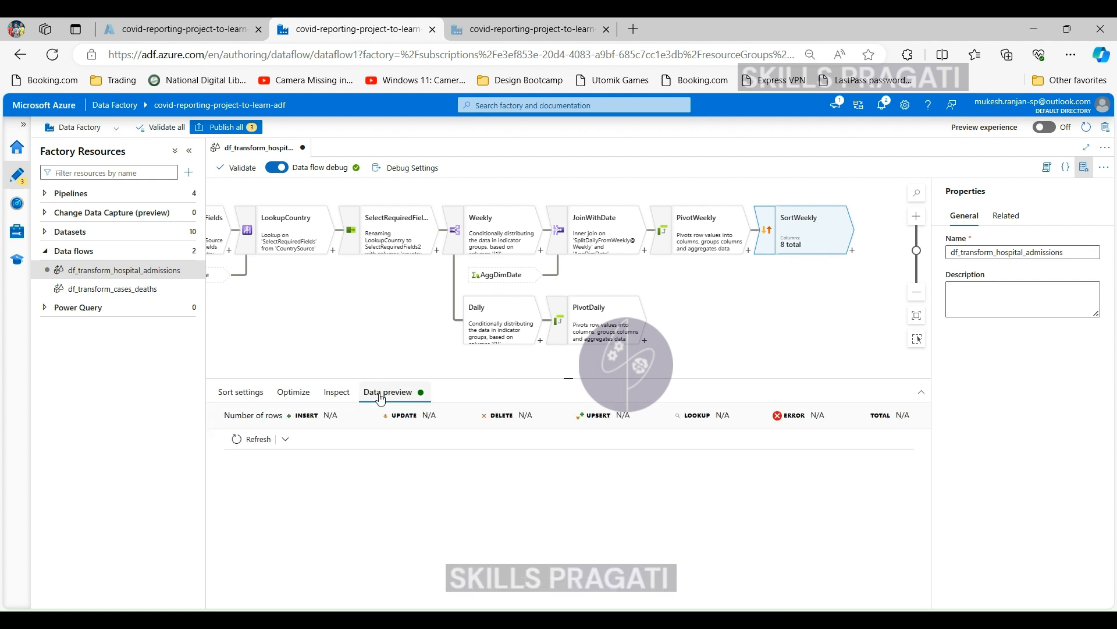
left_click(260, 441)
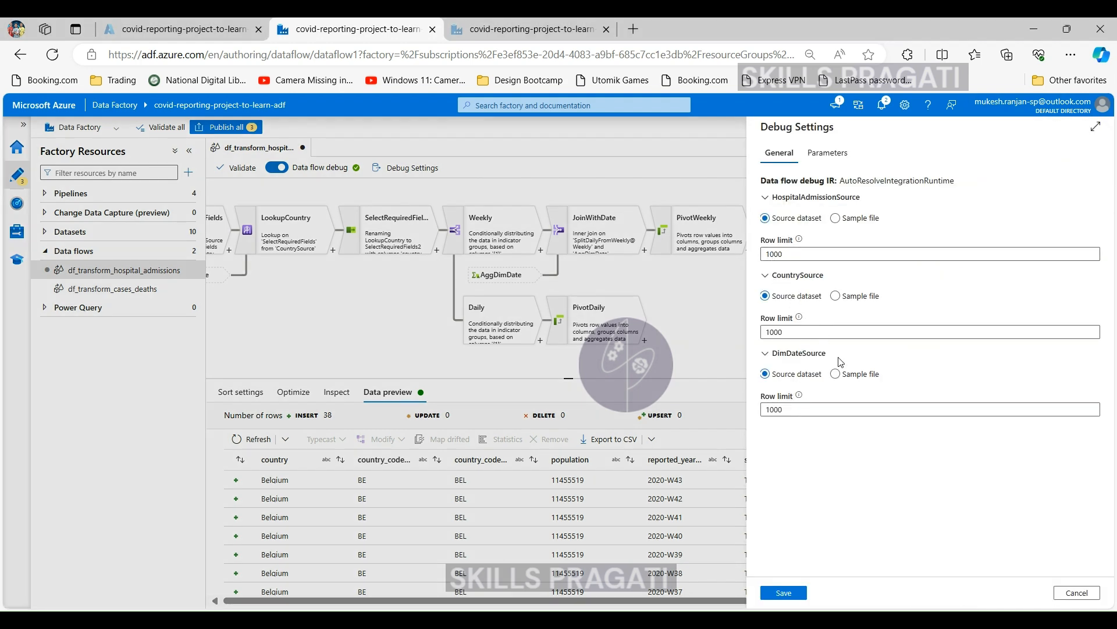
left_click(1077, 592)
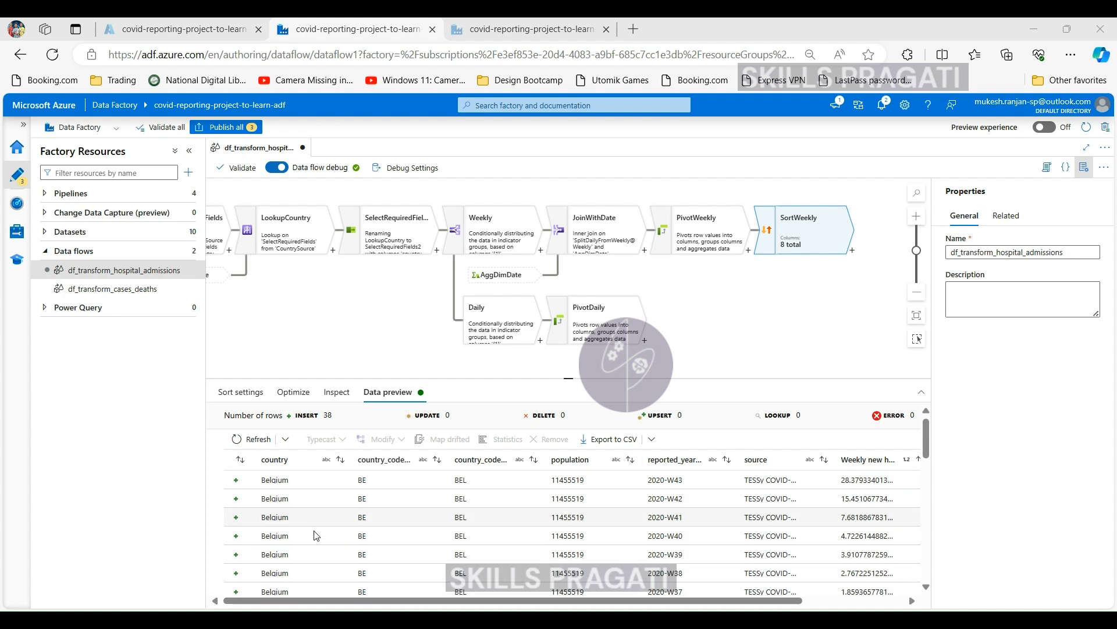
scroll(402, 542, "down", 1)
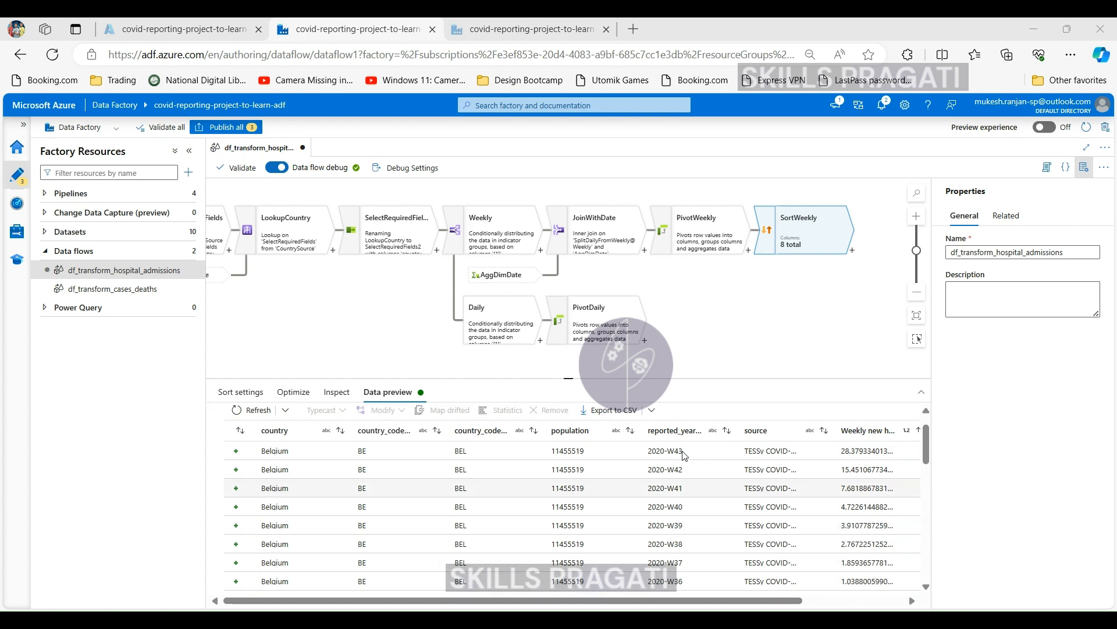
left_click_drag(643, 453, 696, 457)
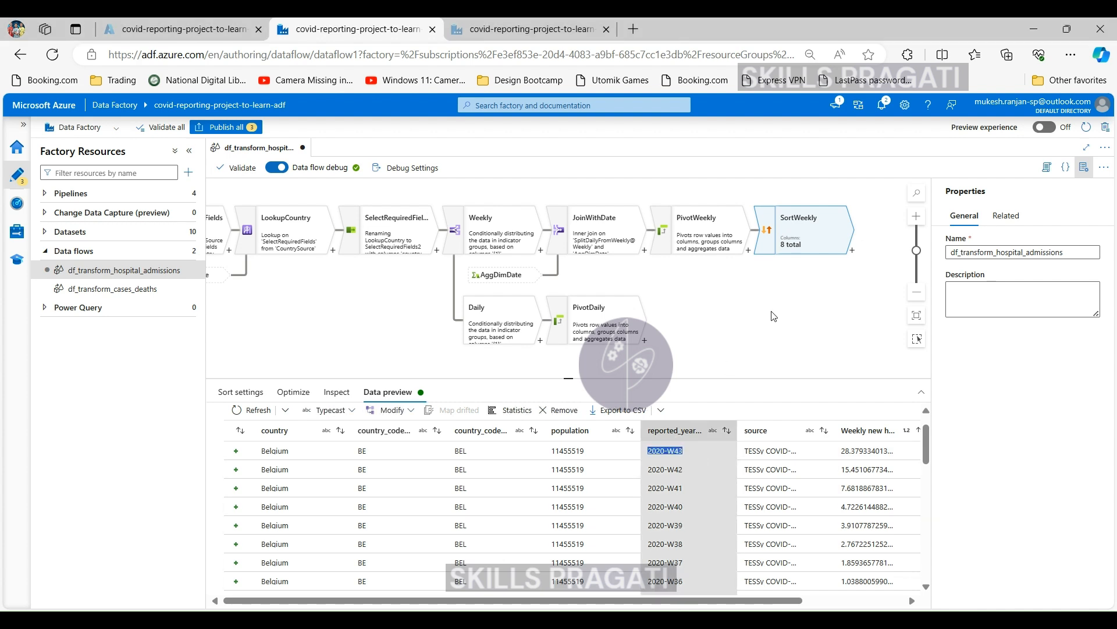
Step: Add a Sort transformation after PivotDaily and name its output stream SortDaily
left_click(715, 321)
left_click(645, 340)
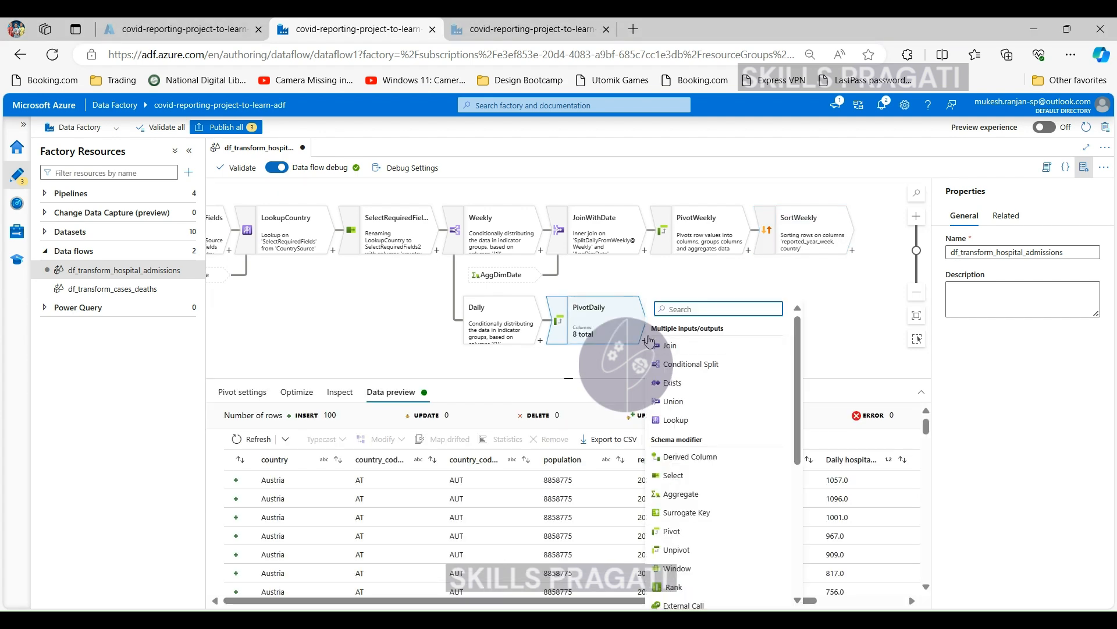
type("sort")
left_click(678, 359)
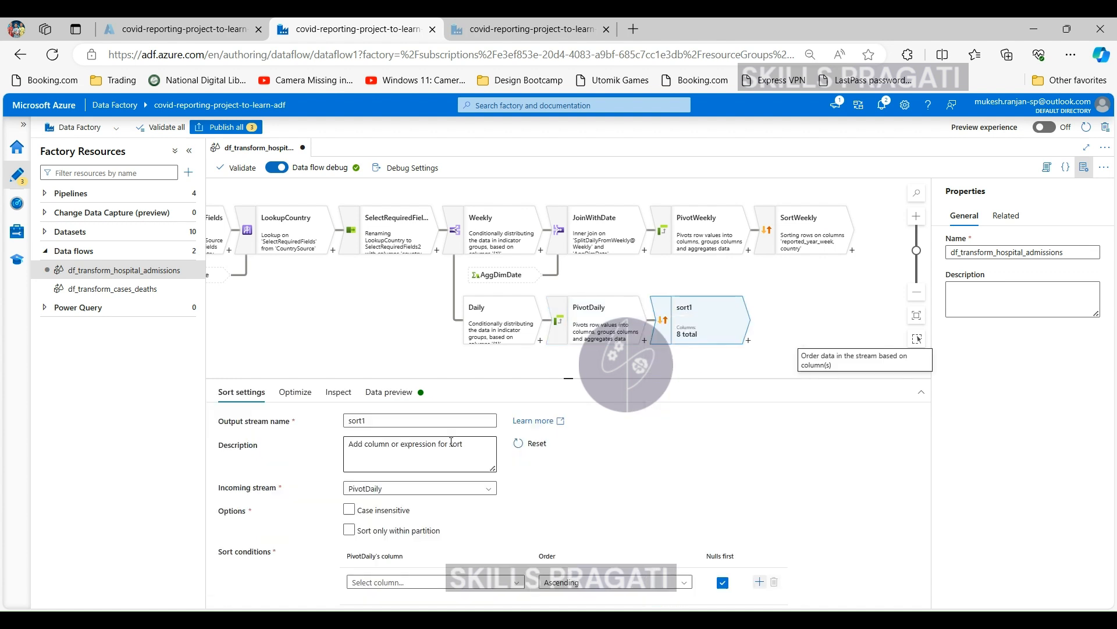
type("Sort")
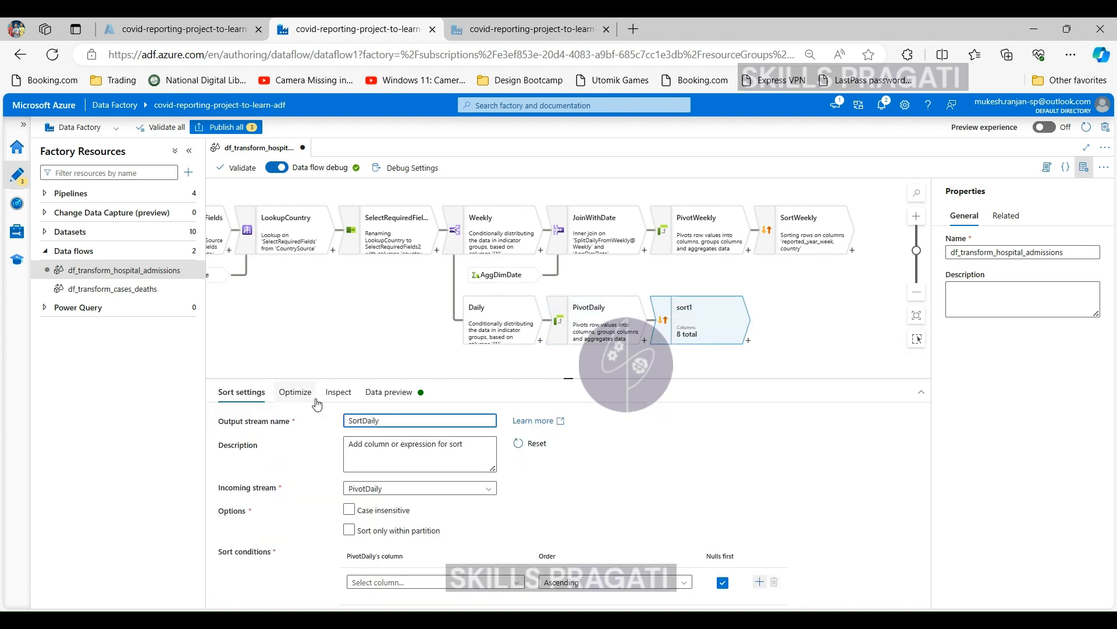
Step: Set SortDaily's first sort condition to the reported_date column in descending order
left_click(518, 585)
type("rep")
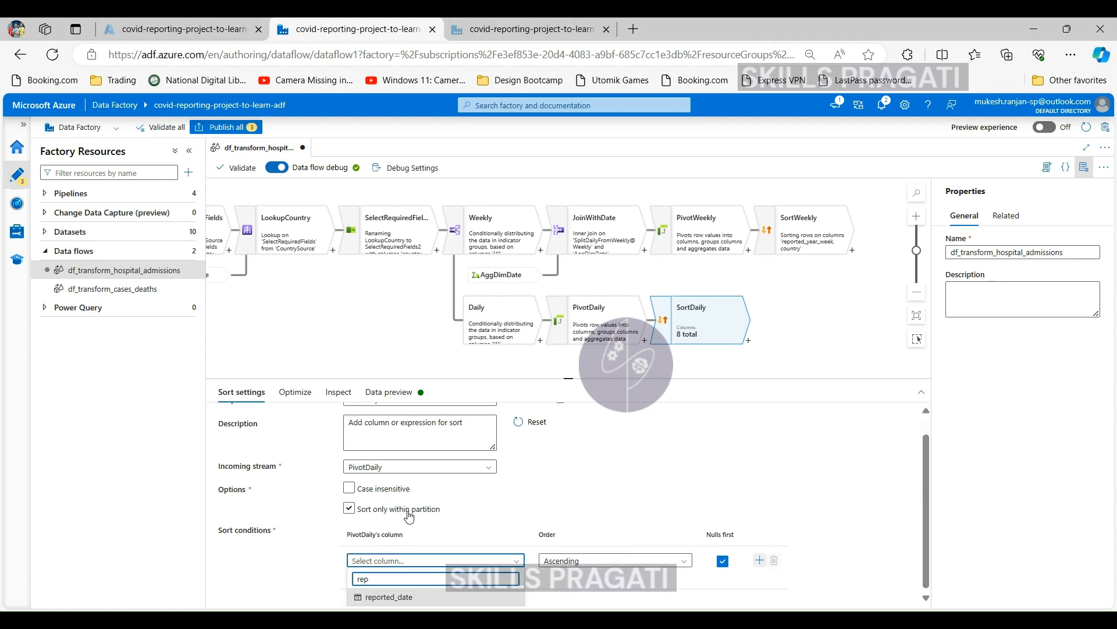
left_click(407, 594)
left_click(585, 581)
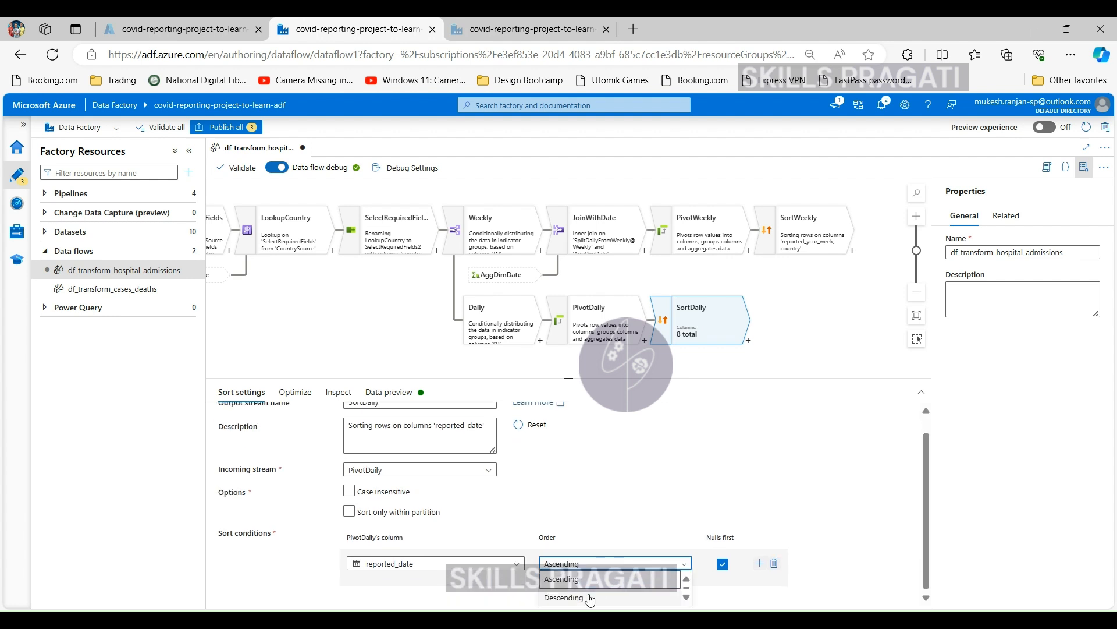
left_click(588, 593)
Step: Add a second sort condition to SortDaily on the country column in ascending order
left_click(759, 580)
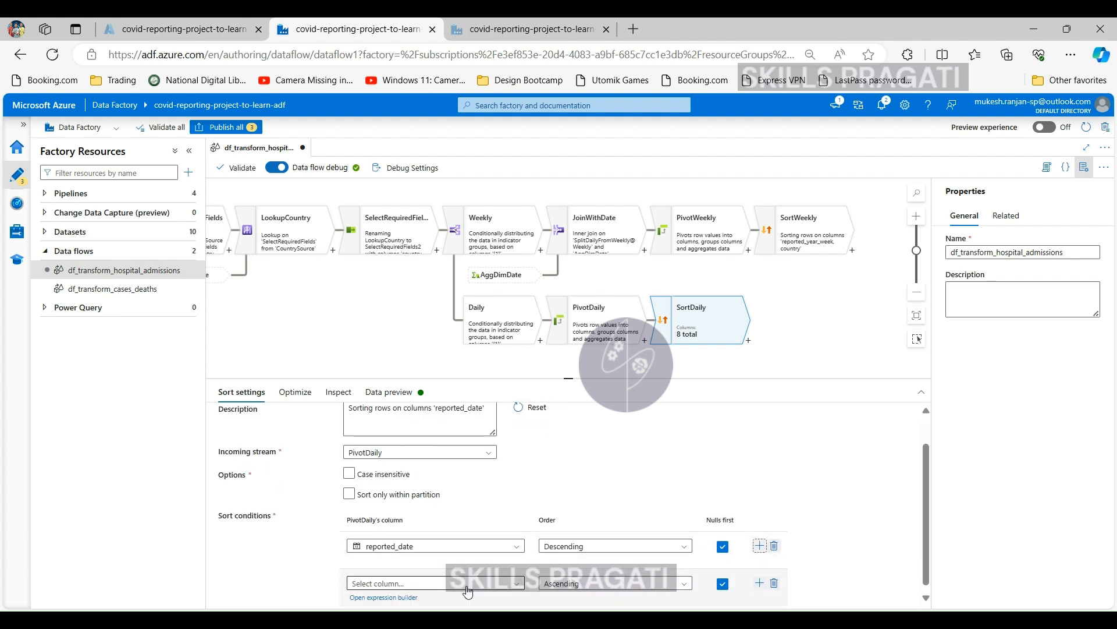
left_click(469, 589)
scroll(518, 579, "down", 2)
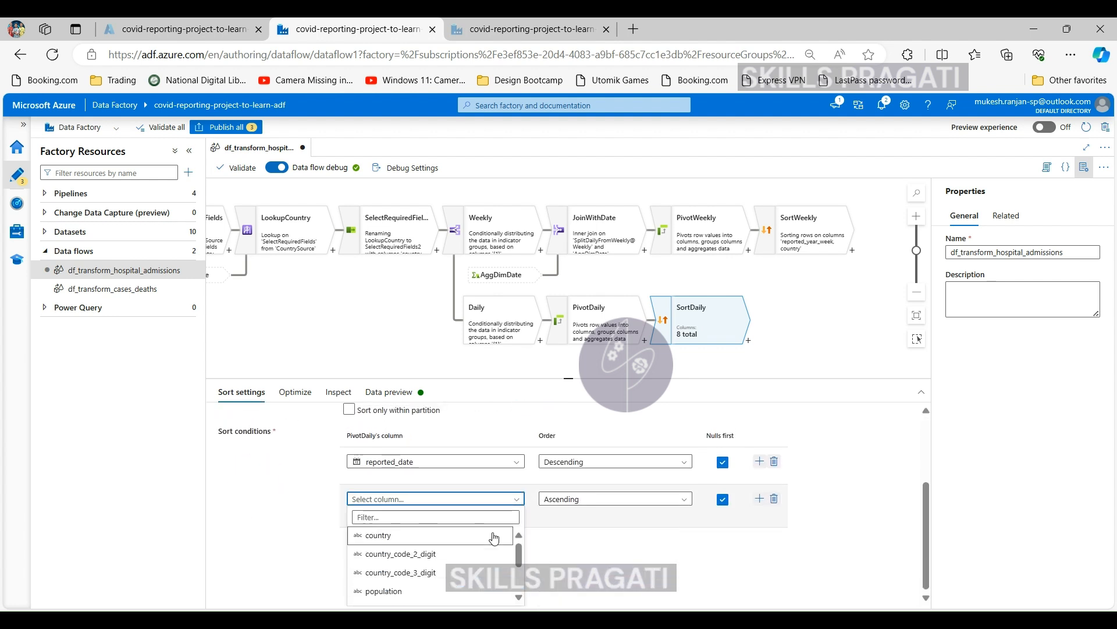
left_click(402, 535)
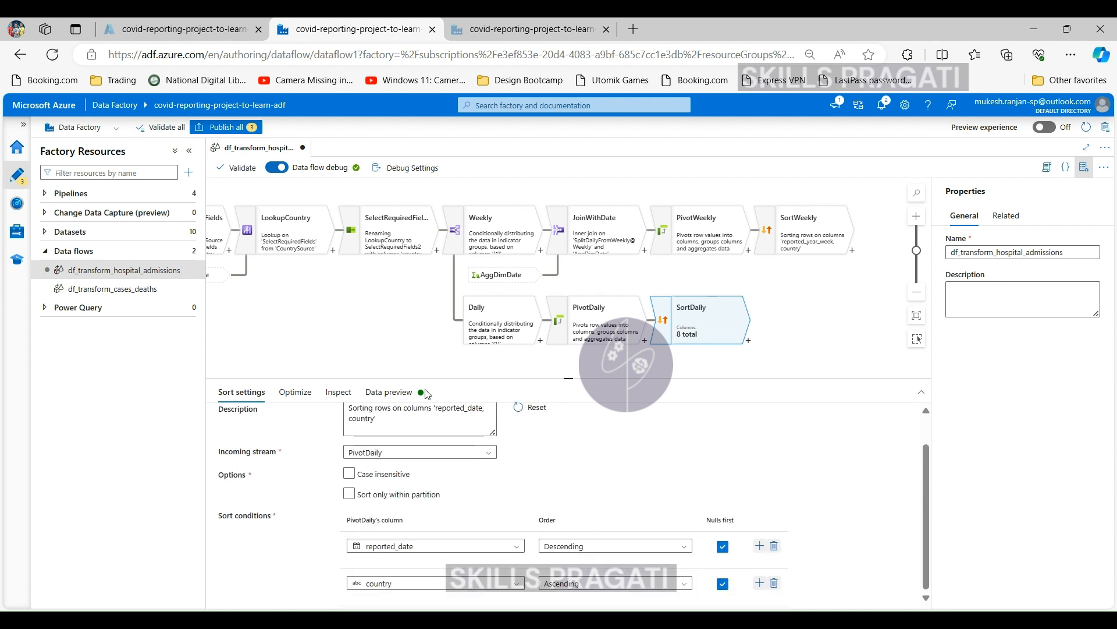
Step: Preview the SortDaily data and check how the rows are ordered by reported_date and country
scroll(419, 425, "up", 1)
left_click(388, 391)
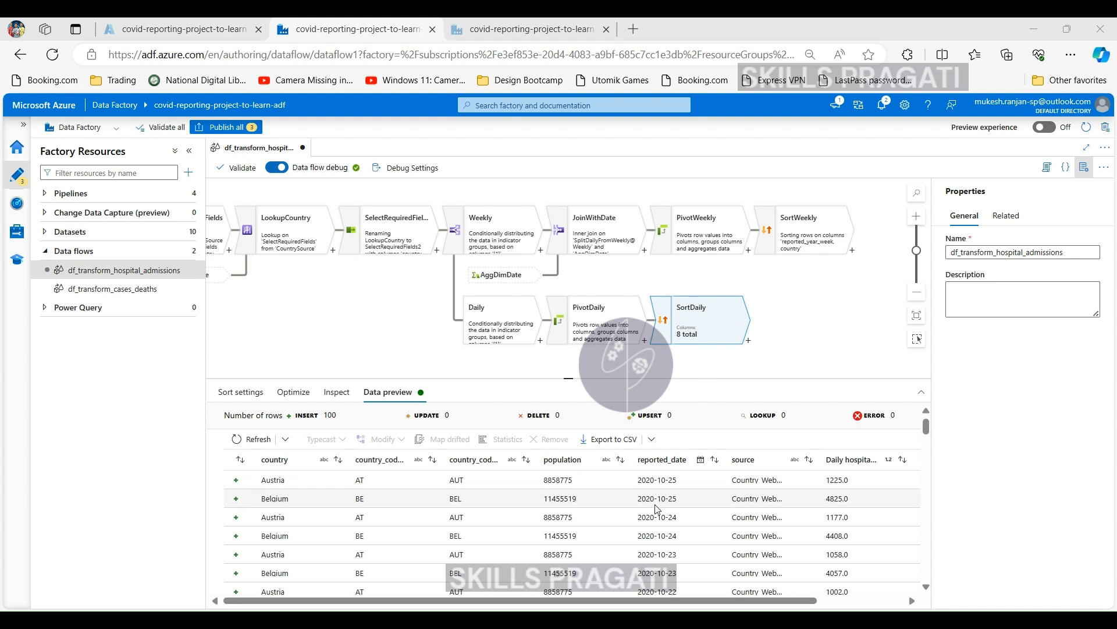
scroll(657, 513, "down", 2)
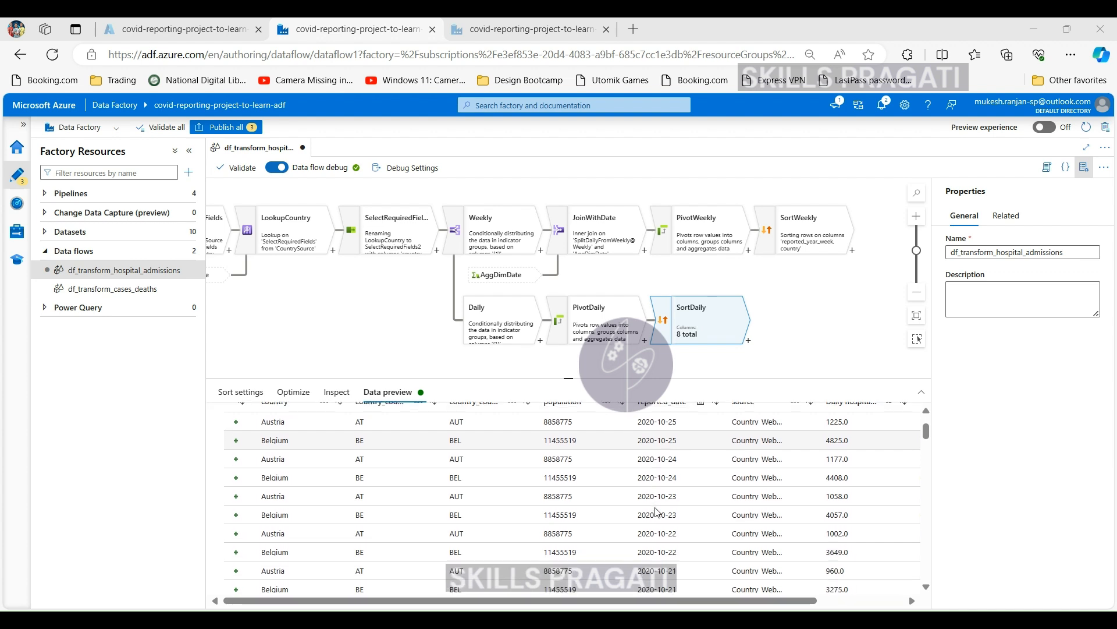
scroll(657, 513, "up", 2)
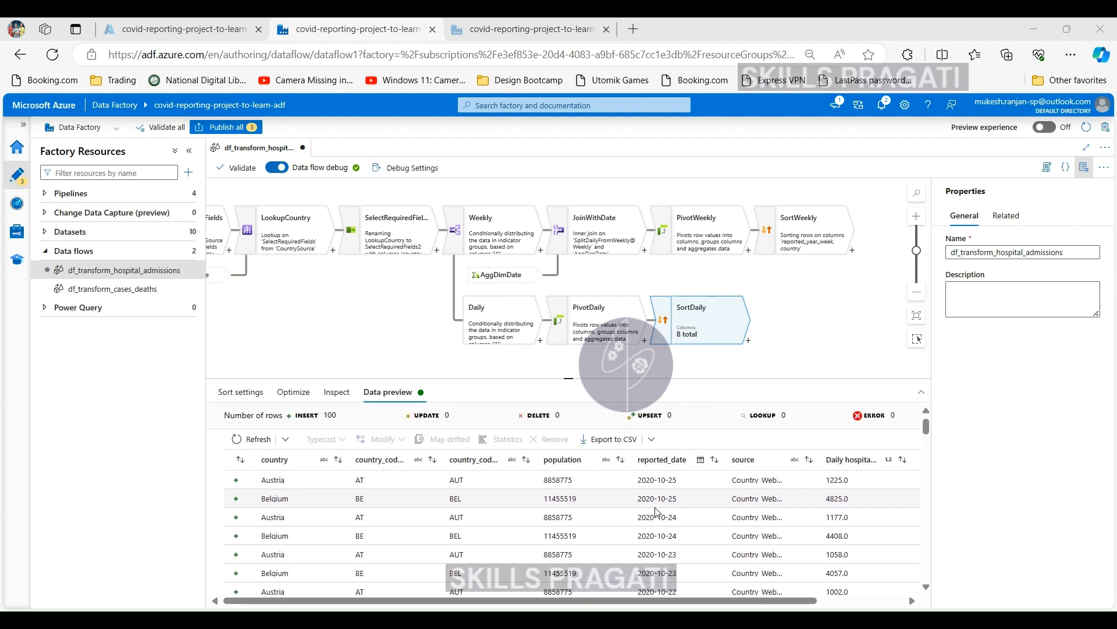